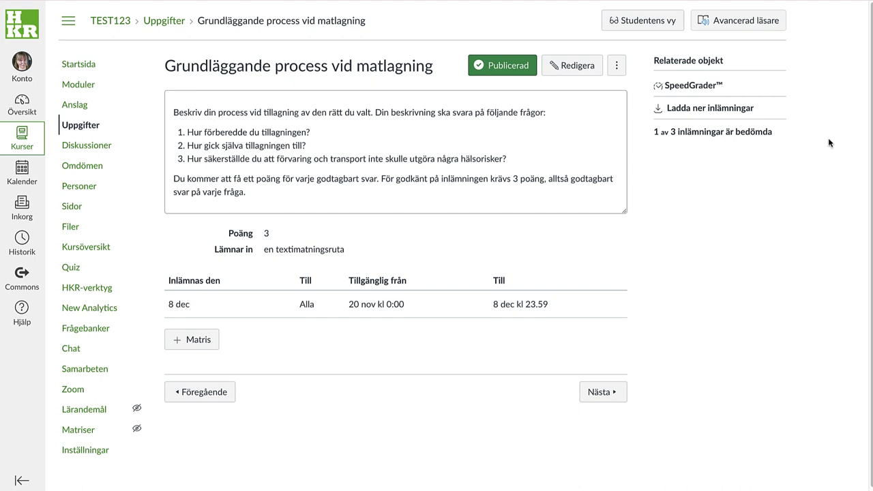
Edit the assignment to display grades as Bokstavsomdöme and review the available grading schemes.
{"action": "left_click", "coordinate": [574, 71]}
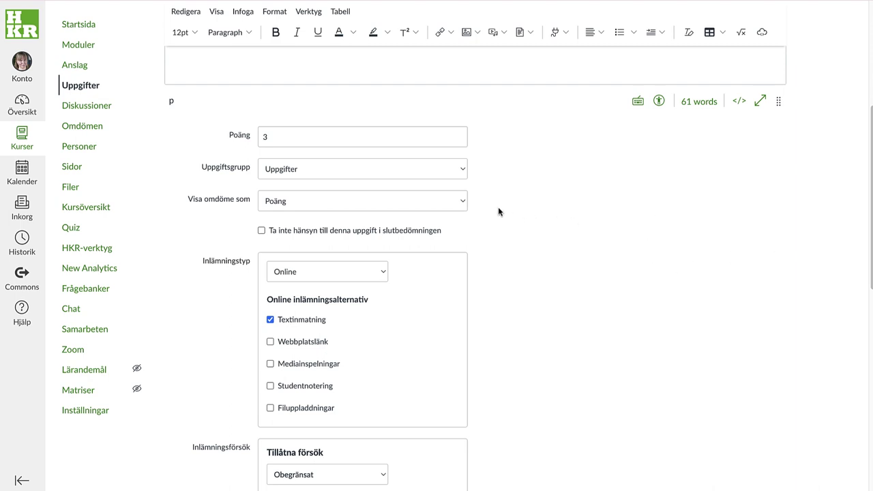
{"action": "left_click", "coordinate": [463, 205]}
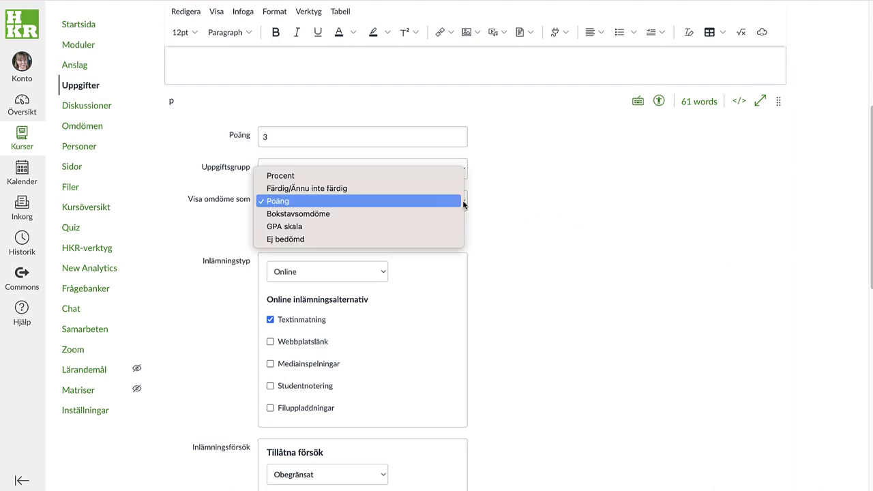
{"action": "left_click", "coordinate": [426, 214]}
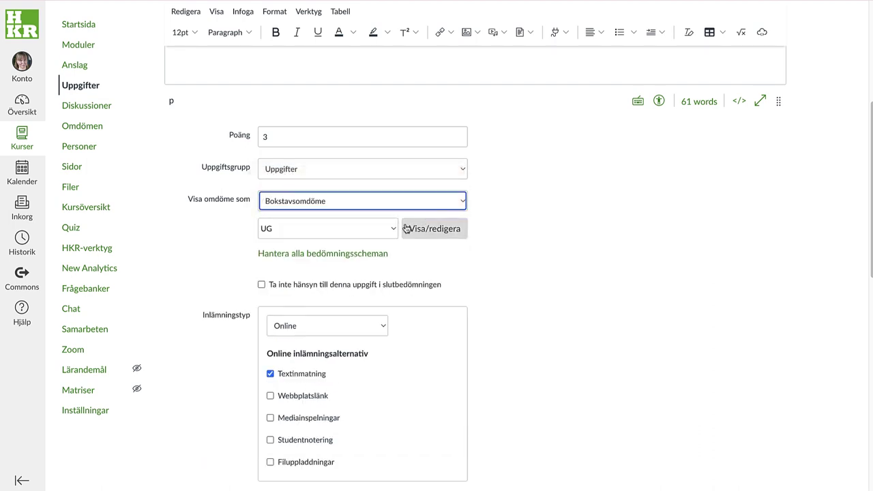
{"action": "left_click", "coordinate": [393, 230]}
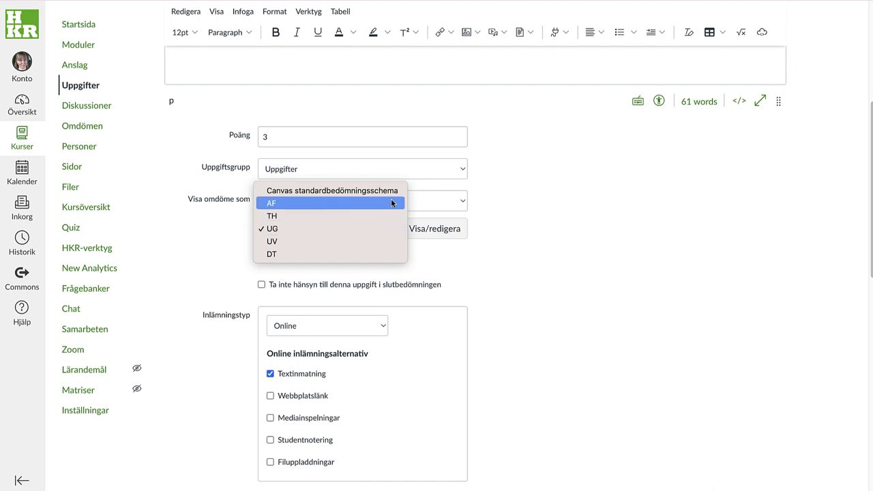
{"action": "left_click", "coordinate": [538, 217]}
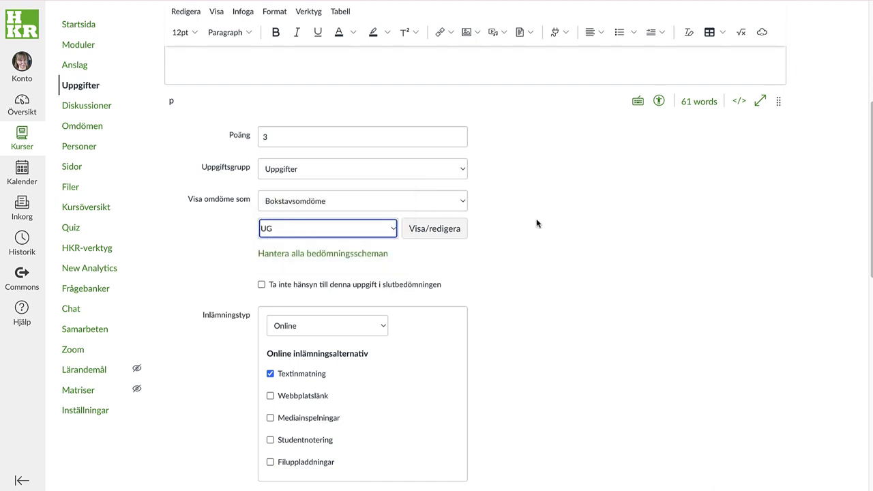
Add a new grading scheme named "Processiköket" that grades by points (Poäng).
{"action": "left_click", "coordinate": [357, 254]}
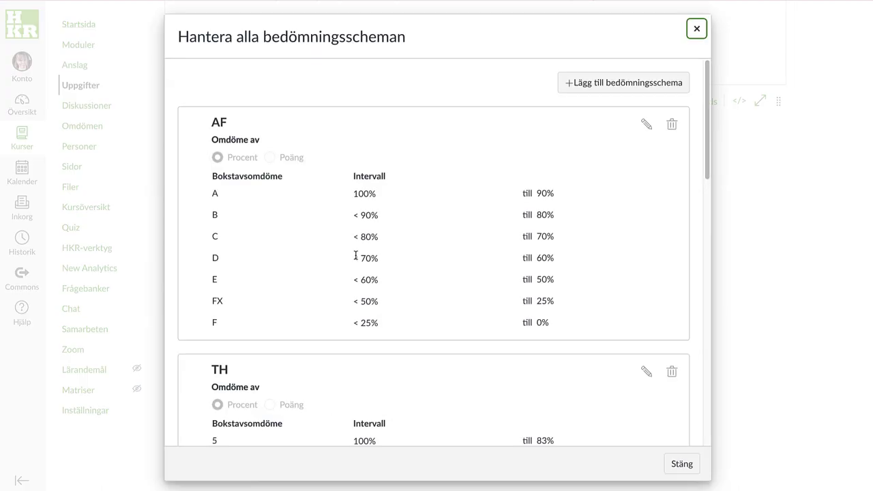
{"action": "left_click", "coordinate": [623, 90]}
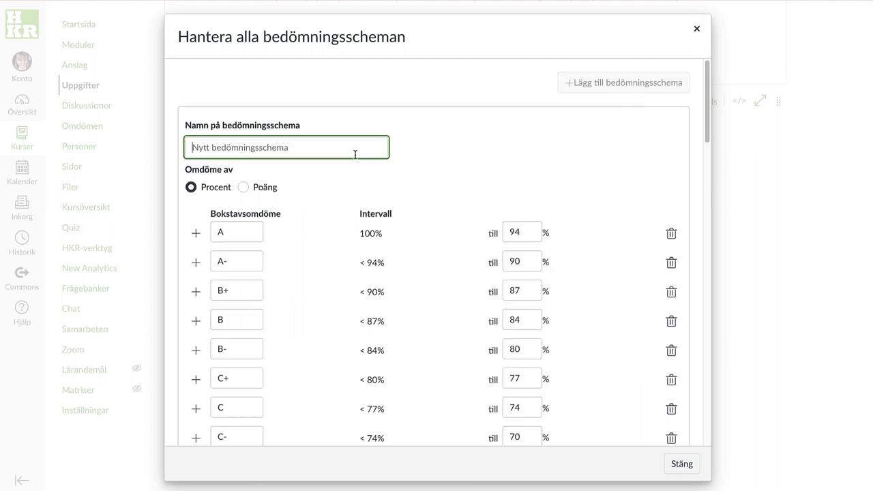
{"action": "type", "text": "Processi"}
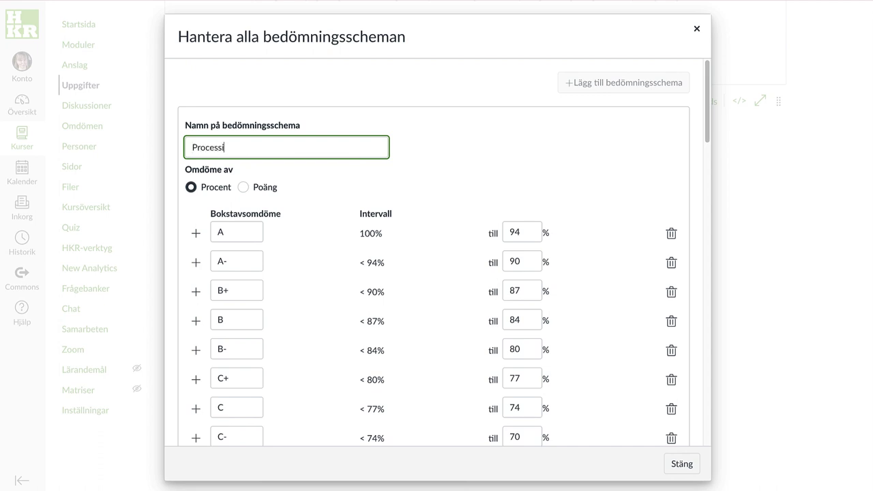
{"action": "type", "text": "köket"}
{"action": "left_click", "coordinate": [244, 189]}
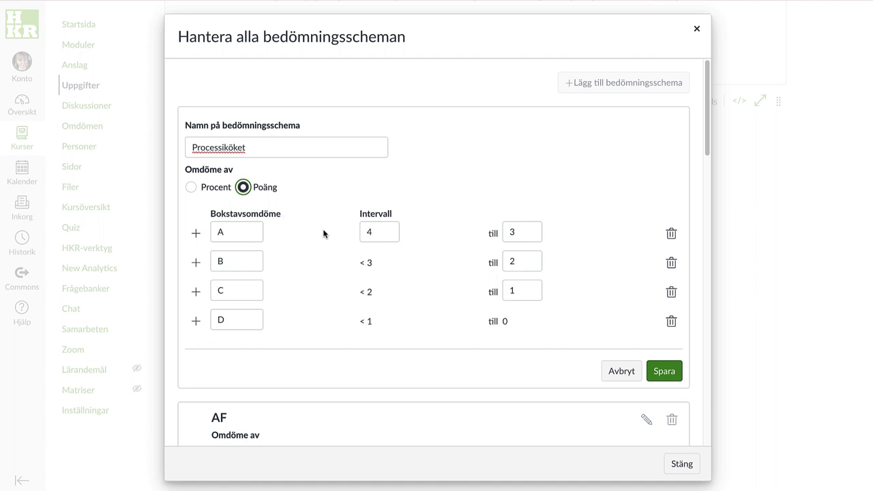
Delete the scheme's D and C grades, relabel A as G and B as U, and save the scheme.
{"action": "left_click", "coordinate": [672, 322]}
{"action": "left_click", "coordinate": [671, 292]}
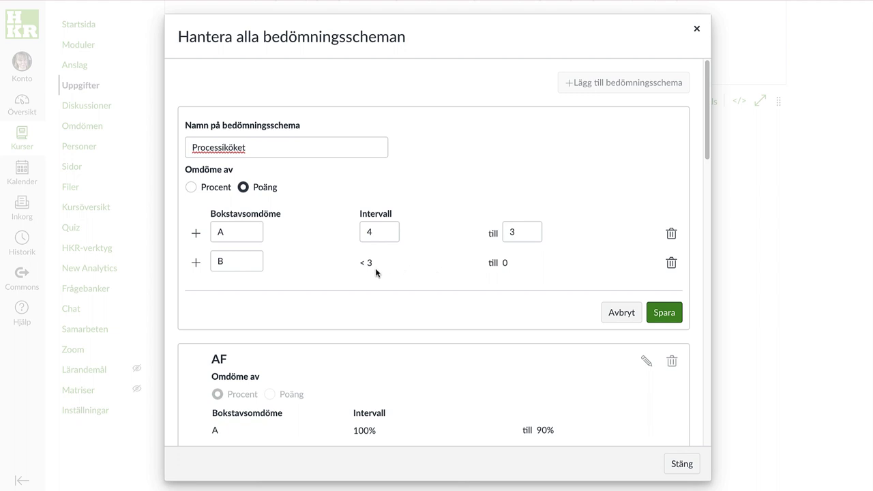
{"action": "double_click", "coordinate": [231, 229]}
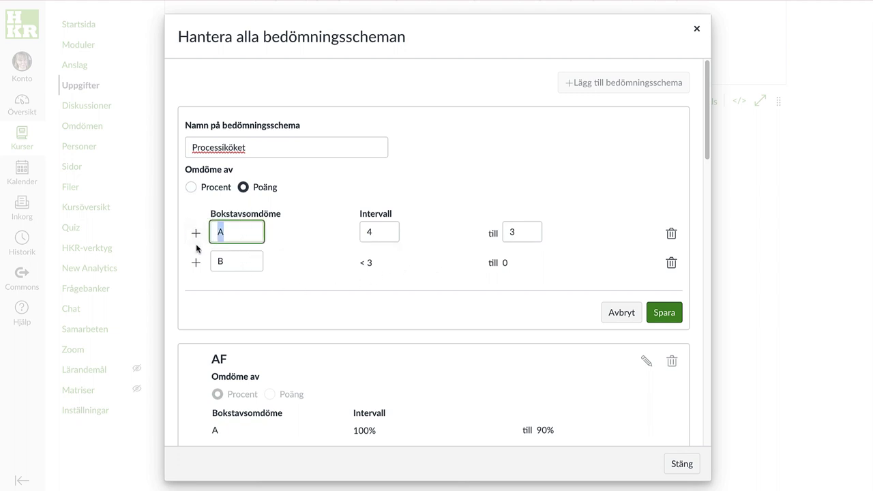
{"action": "type", "text": "G"}
{"action": "left_click", "coordinate": [290, 276]}
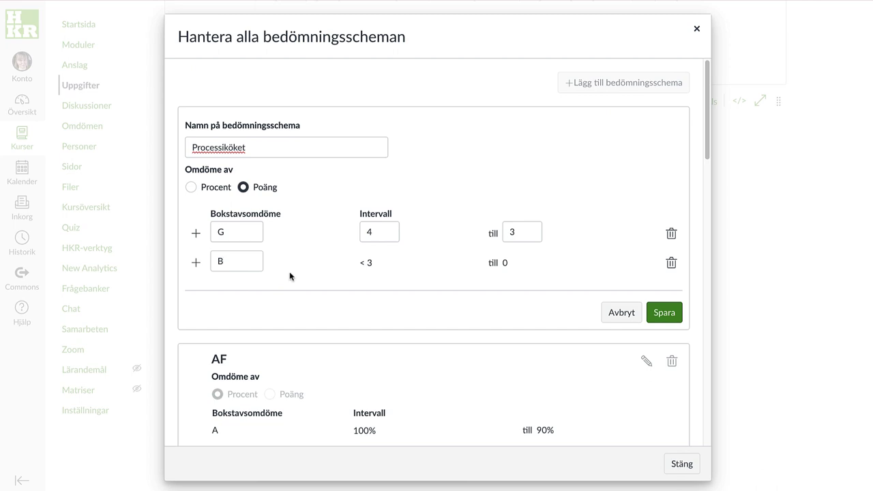
{"action": "left_click_drag", "start_coordinate": [246, 263], "coordinate": [210, 266]}
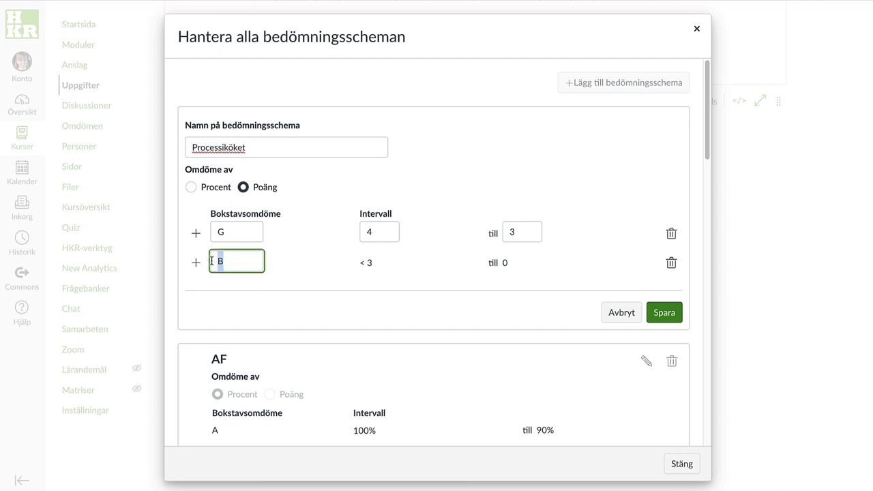
{"action": "type", "text": "U"}
{"action": "left_click", "coordinate": [376, 271]}
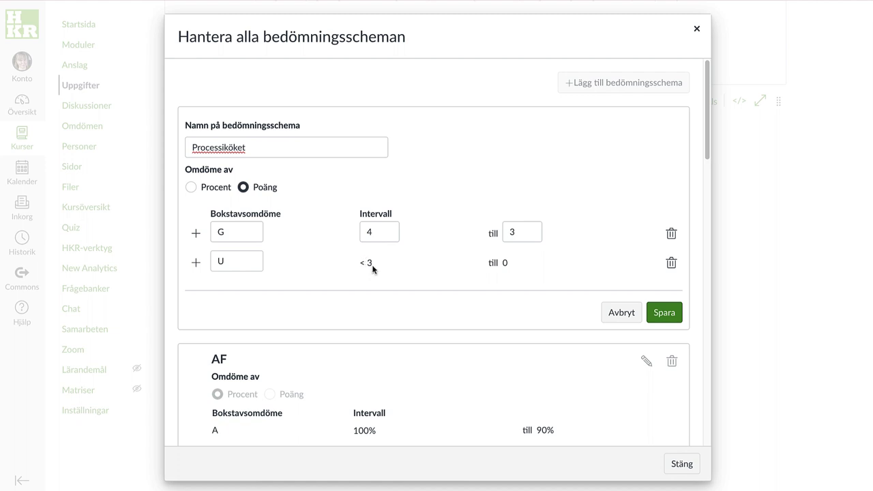
{"action": "left_click", "coordinate": [665, 313]}
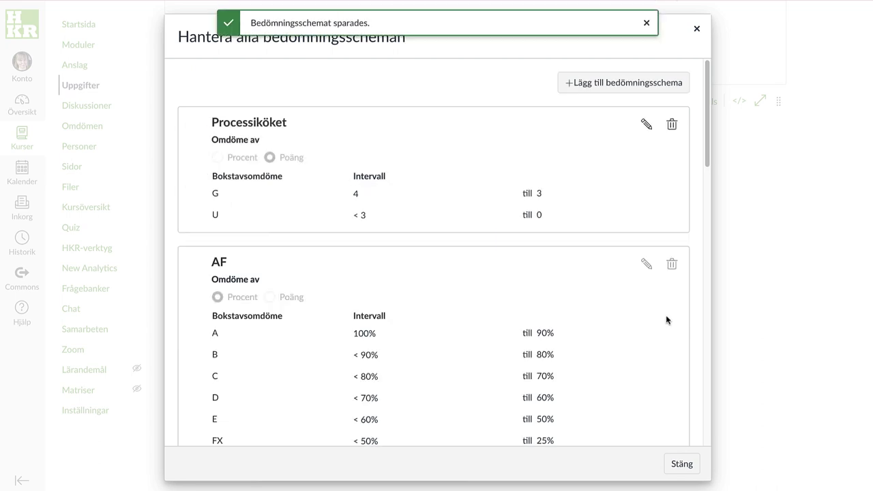
{"action": "left_click", "coordinate": [682, 464]}
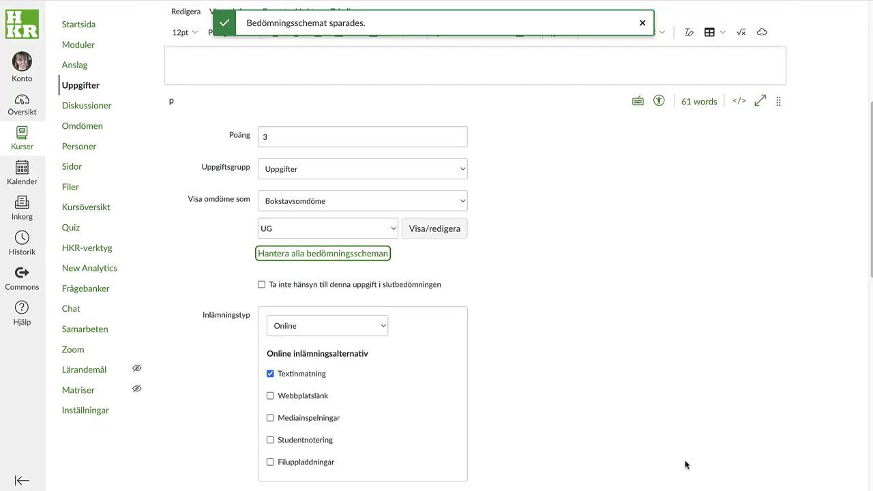
Apply the Processiköket grading scheme to the assignment and save the assignment.
{"action": "left_click", "coordinate": [393, 231]}
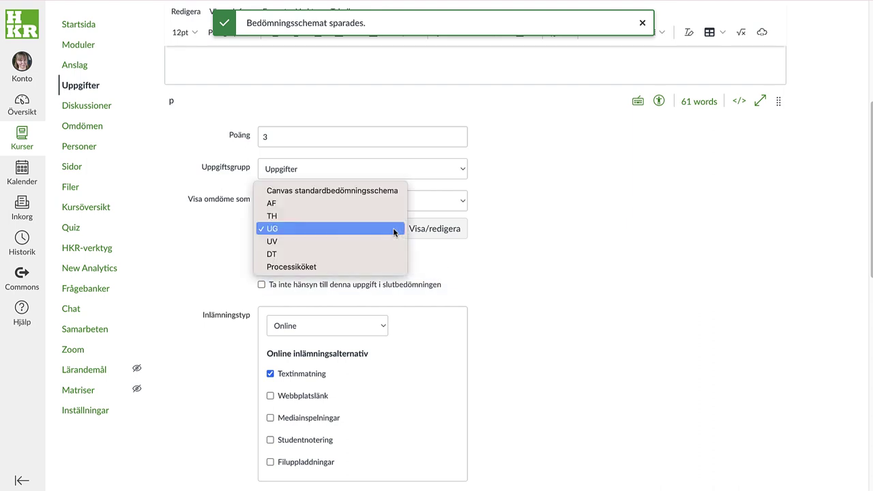
{"action": "left_click", "coordinate": [348, 267]}
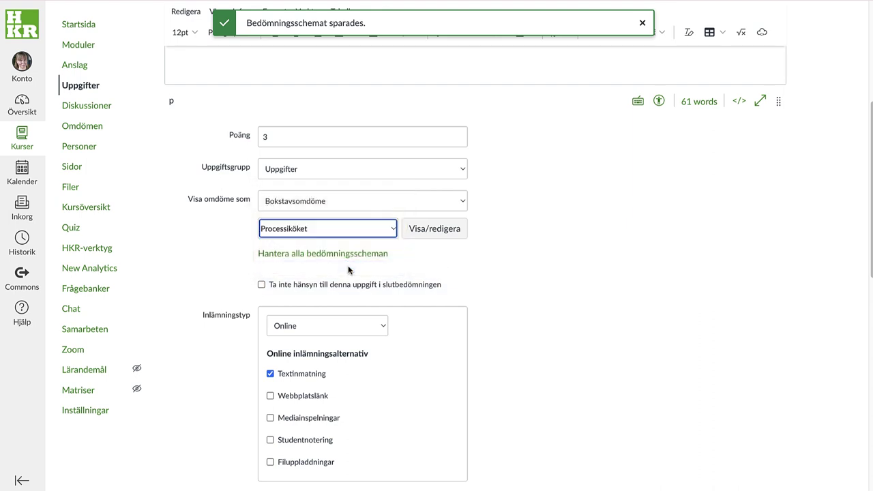
{"action": "left_click", "coordinate": [510, 283]}
{"action": "scroll", "coordinate": [529, 285], "scroll_direction": "down", "scroll_amount": 1}
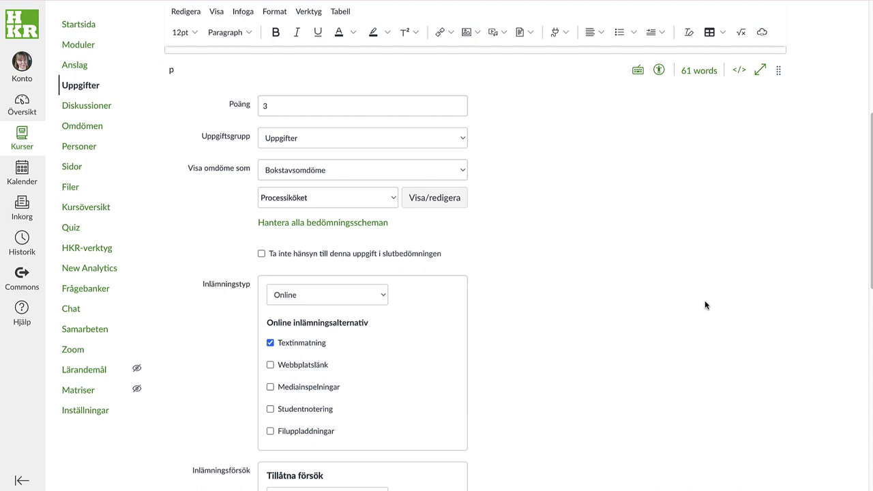
{"action": "scroll", "coordinate": [706, 305], "scroll_direction": "down", "scroll_amount": 8}
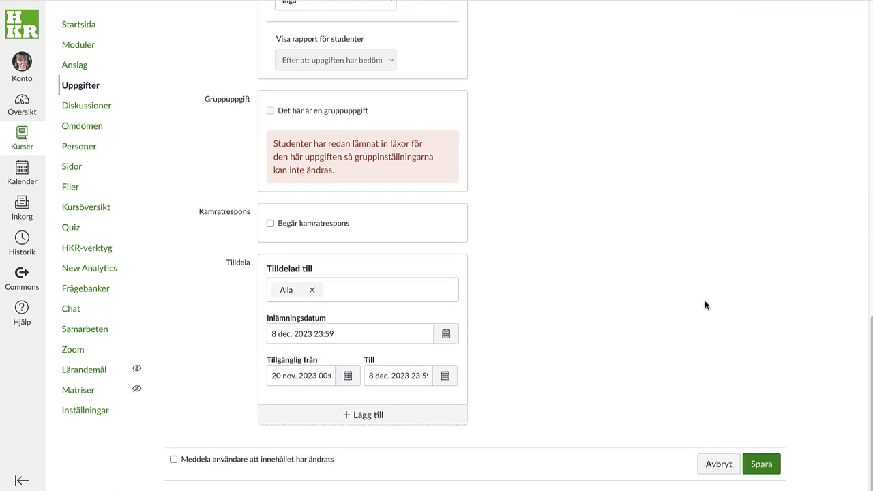
{"action": "left_click", "coordinate": [762, 464]}
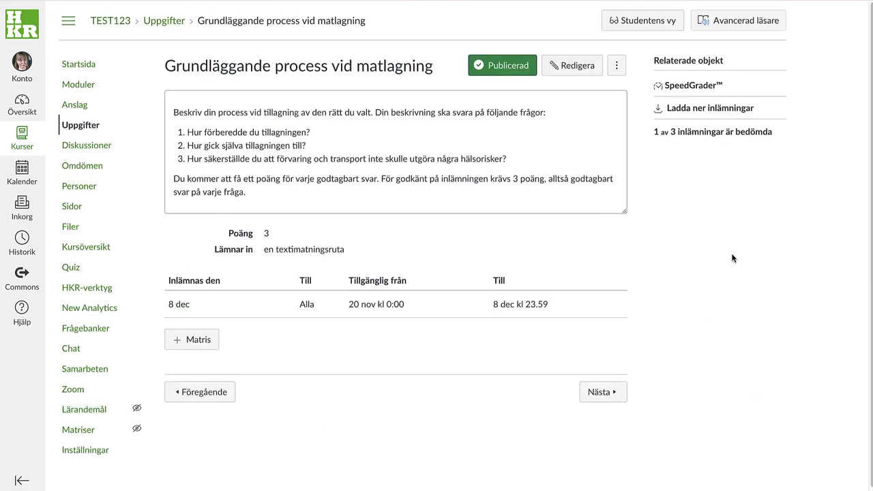
Open the assignment in SpeedGrader and grade the second student's submission, on halstrad torskrygg, with 3 points.
{"action": "left_click", "coordinate": [691, 92]}
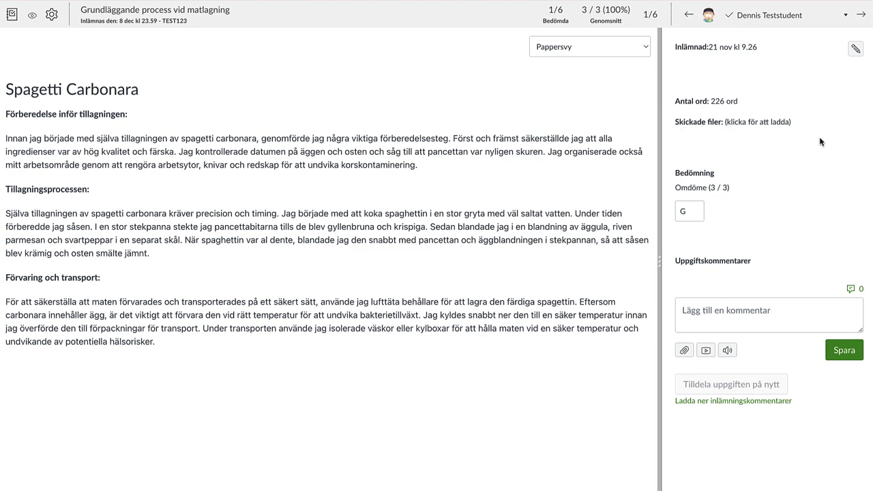
{"action": "left_click", "coordinate": [860, 14]}
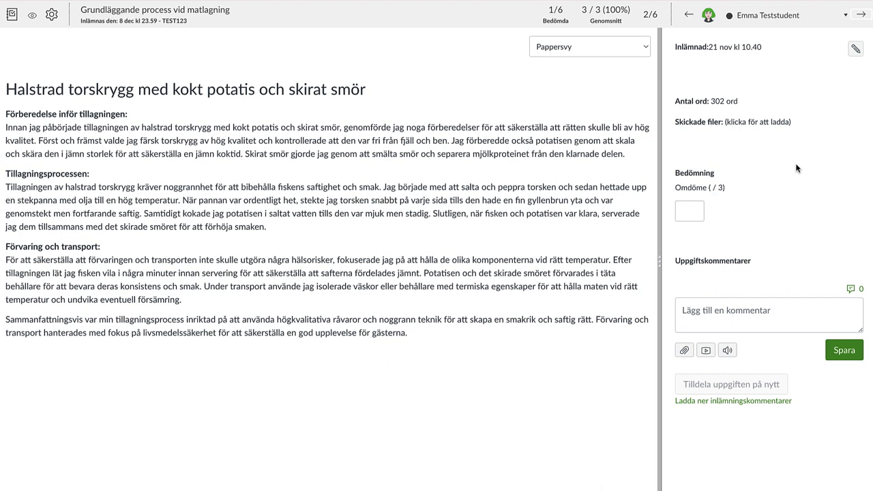
{"action": "left_click", "coordinate": [691, 213]}
{"action": "type", "text": "3"}
{"action": "key", "text": "Return"}
Go to the third student's submission, on pyttipanna, and grade it with 2 points.
{"action": "left_click", "coordinate": [861, 15]}
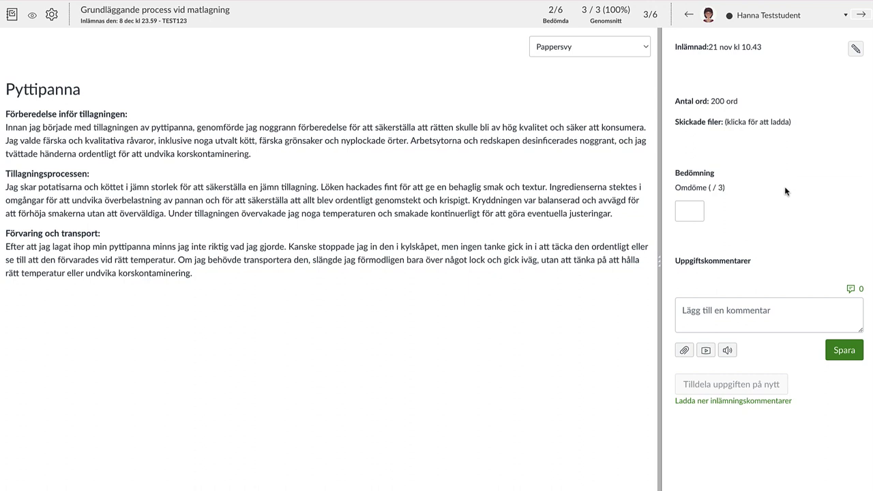
{"action": "left_click", "coordinate": [693, 211]}
{"action": "type", "text": "2"}
{"action": "key", "text": "Return"}
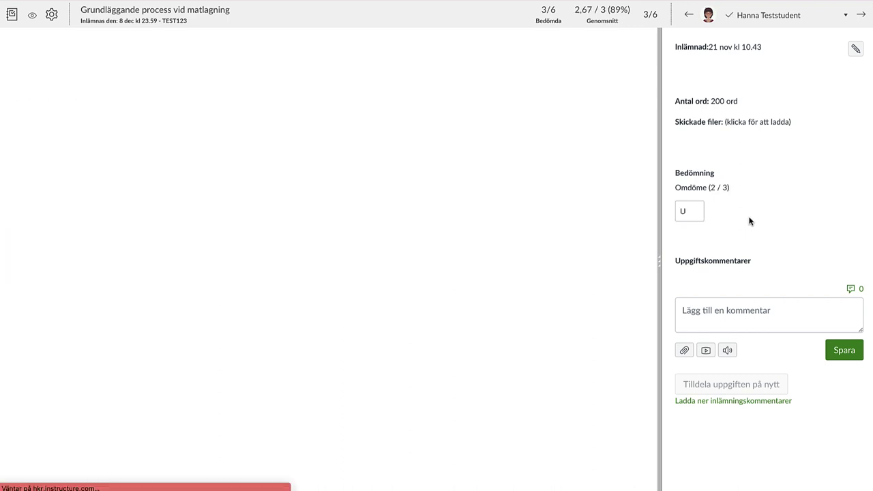